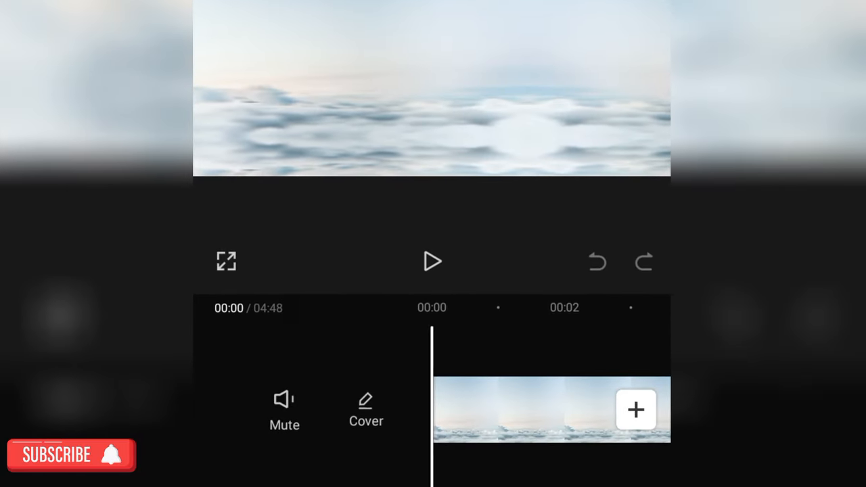
# Preview the video briefly, then select the cloud clip on the timeline before exporting
pyautogui.click(433, 273)
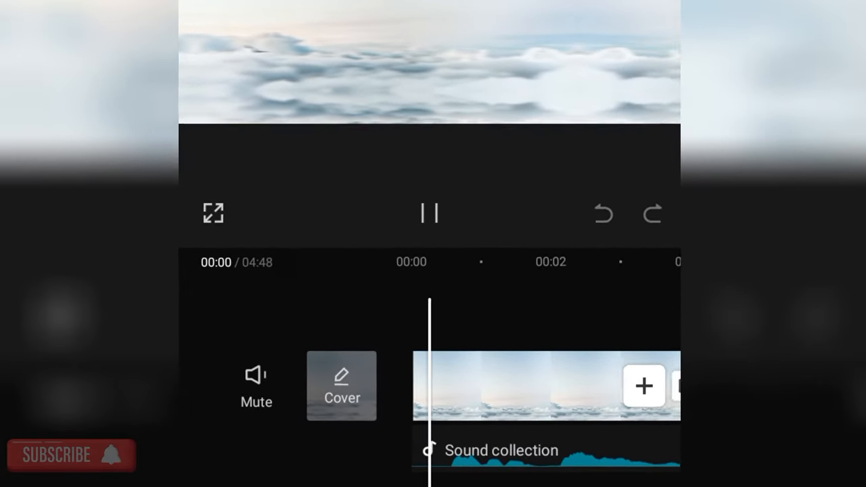
pyautogui.click(430, 226)
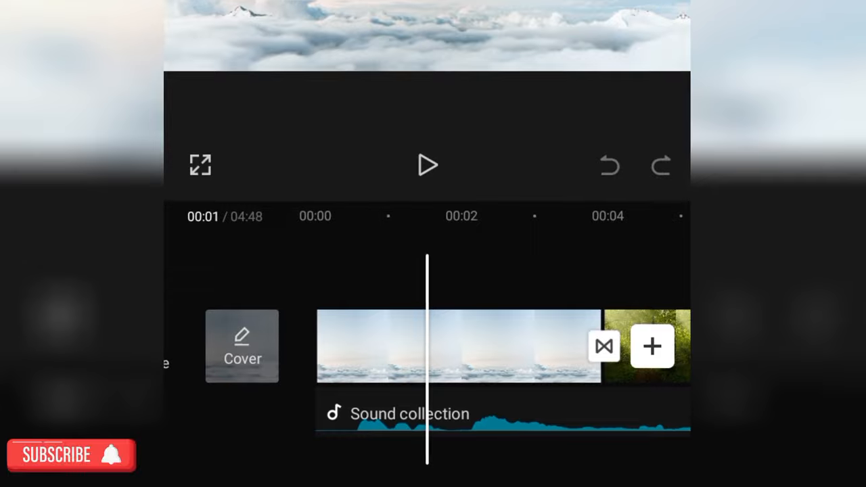
pyautogui.click(515, 356)
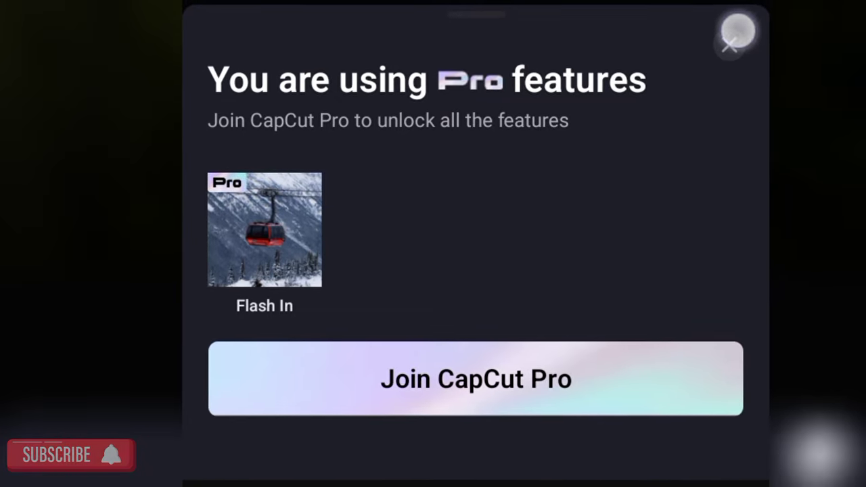
# Attempt Save to device, delete the 3.5-second opening forest clip, and retry the export
pyautogui.click(737, 33)
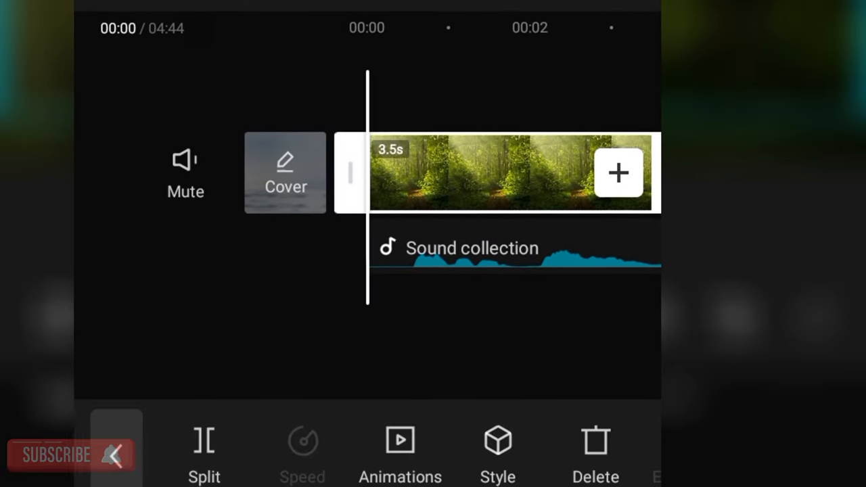
pyautogui.press('Delete')
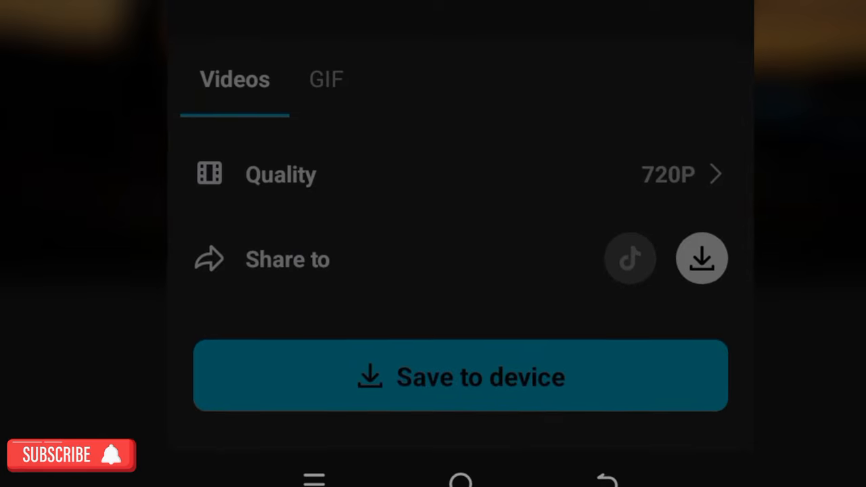
pyautogui.click(461, 376)
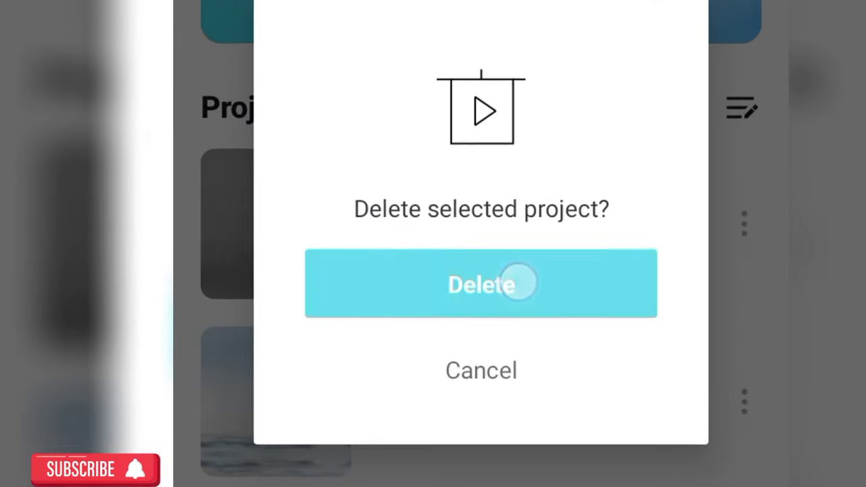
pyautogui.click(518, 284)
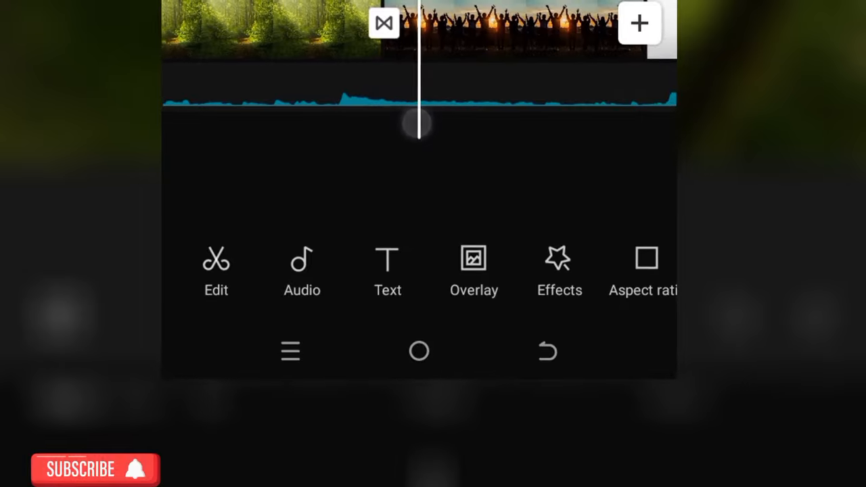
pyautogui.moveTo(547, 78); pyautogui.dragTo(338, 78)
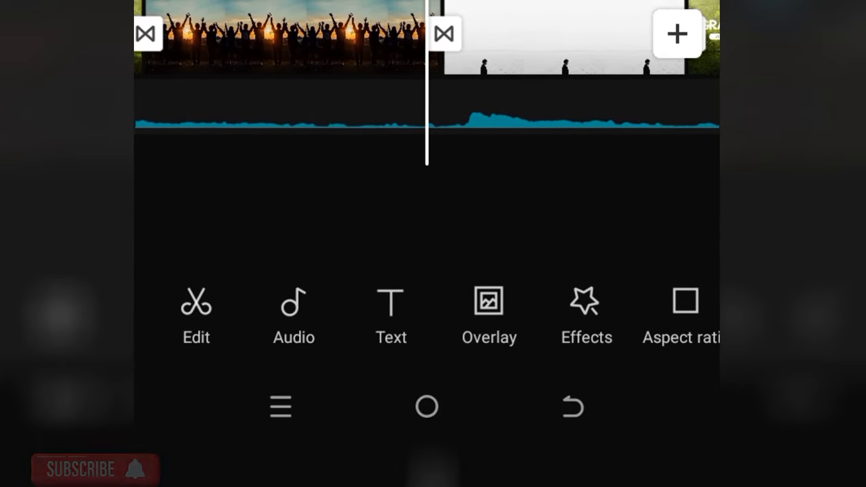
# Apply the free 'Zoom 1' intro animation to the silhouette clip in place of 'Flash In'
pyautogui.click(555, 37)
pyautogui.click(468, 348)
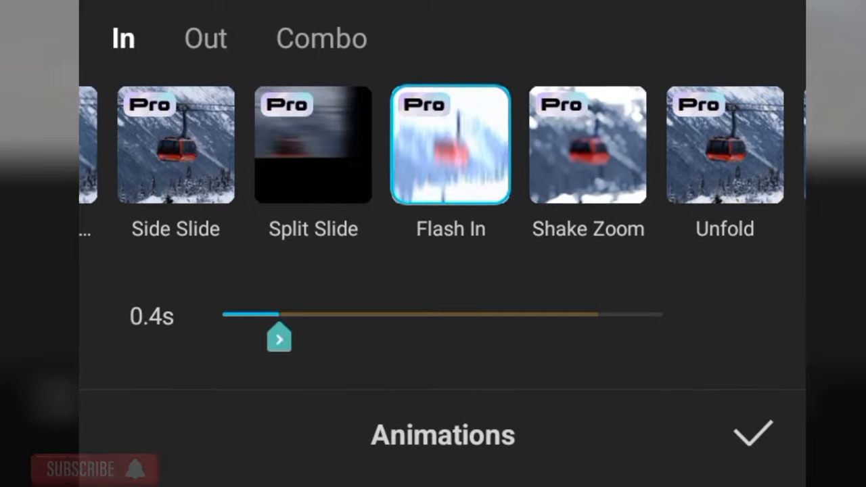
pyautogui.click(319, 42)
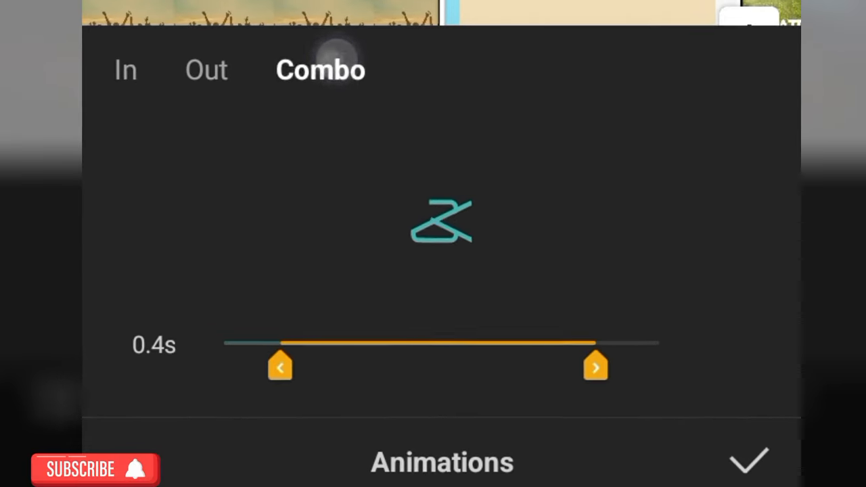
pyautogui.click(175, 128)
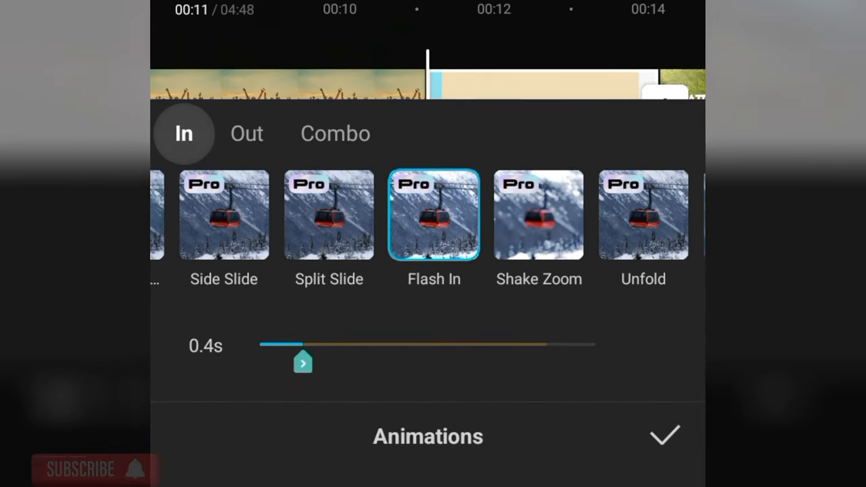
pyautogui.hscroll(4, 440, 211)
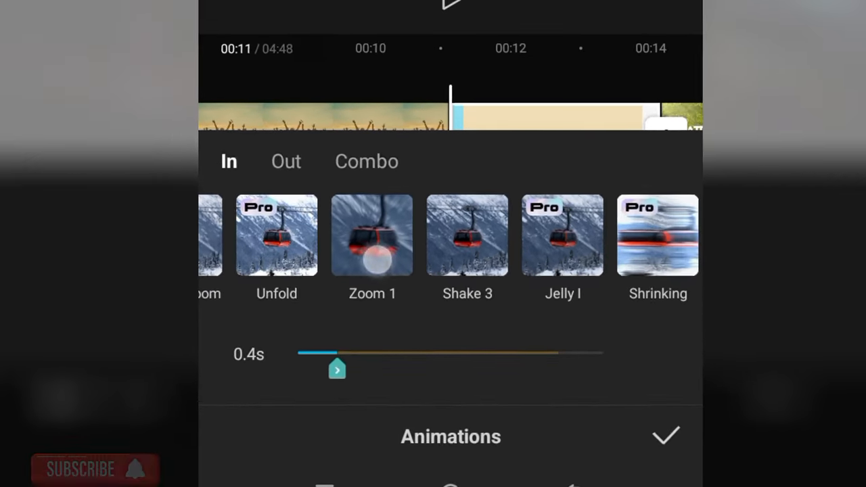
pyautogui.click(379, 204)
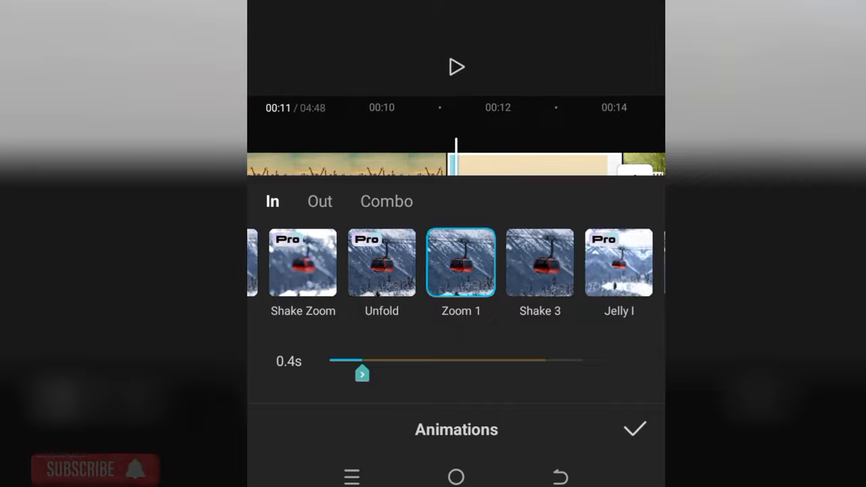
# Confirm the Zoom 1 animation with the checkmark, returning to the editor timeline
pyautogui.click(634, 433)
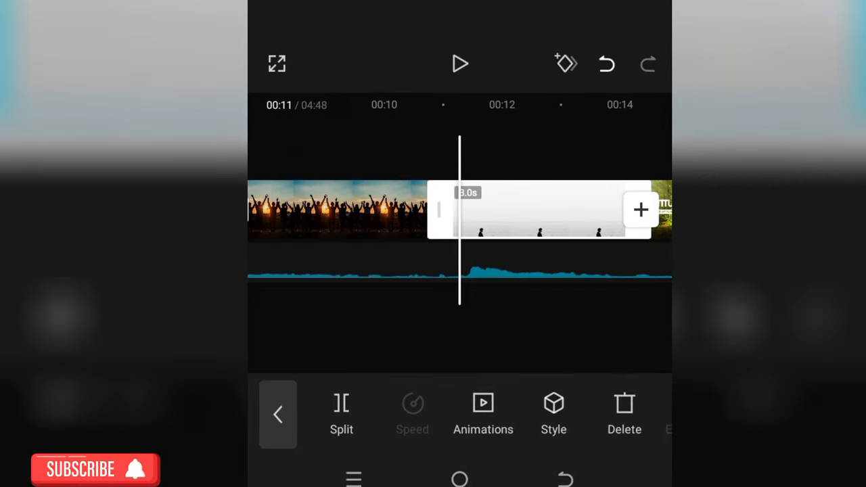